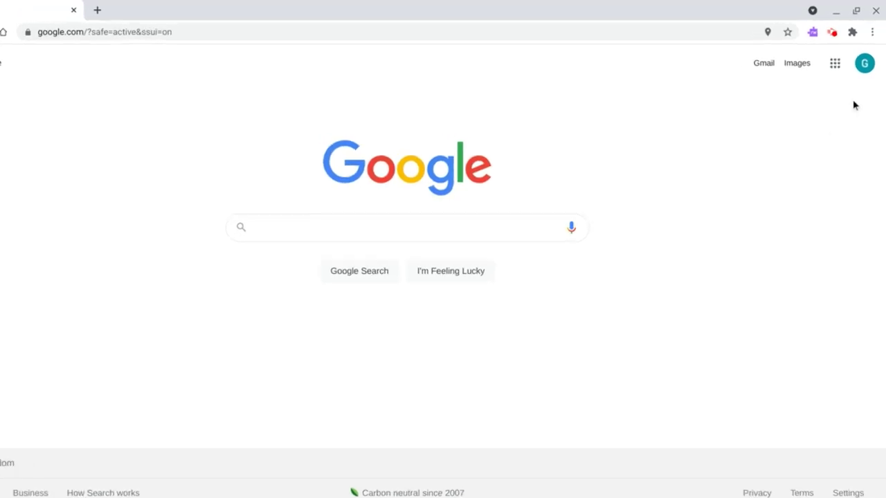
Step: From Manage your Google Account, start a transfer on the Transfer your content card
click(852, 110)
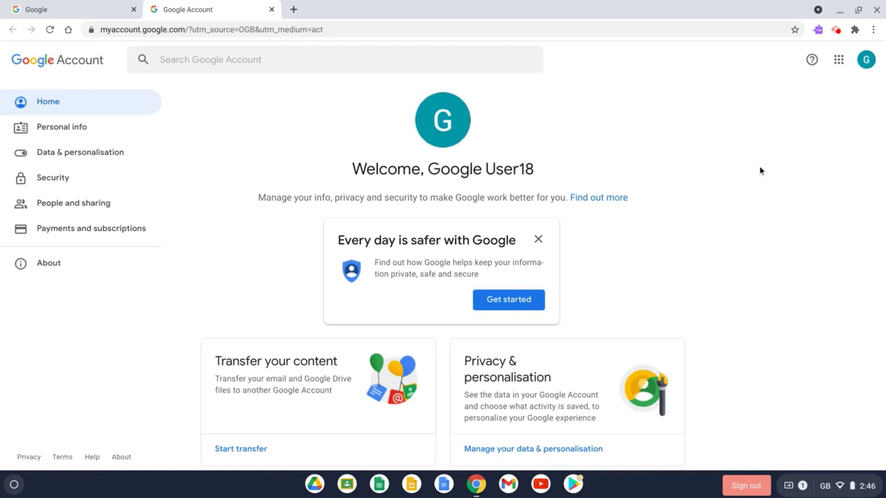
scroll(760, 171, down, 3)
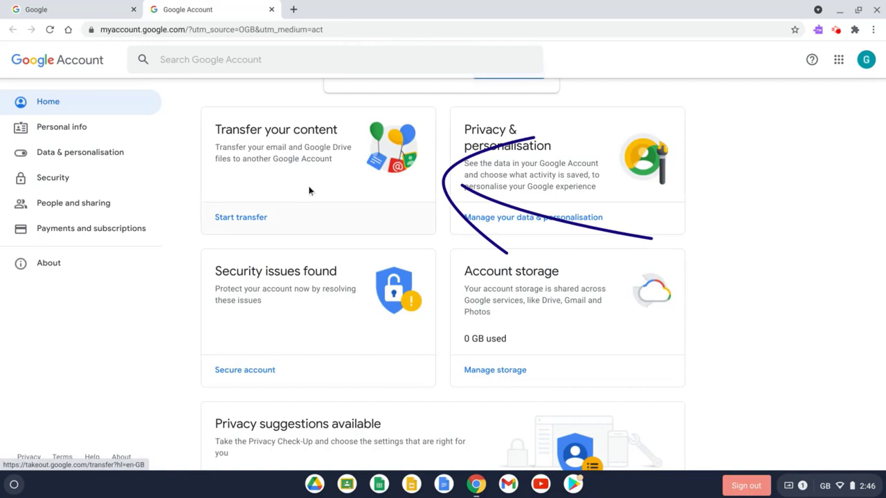
click(241, 216)
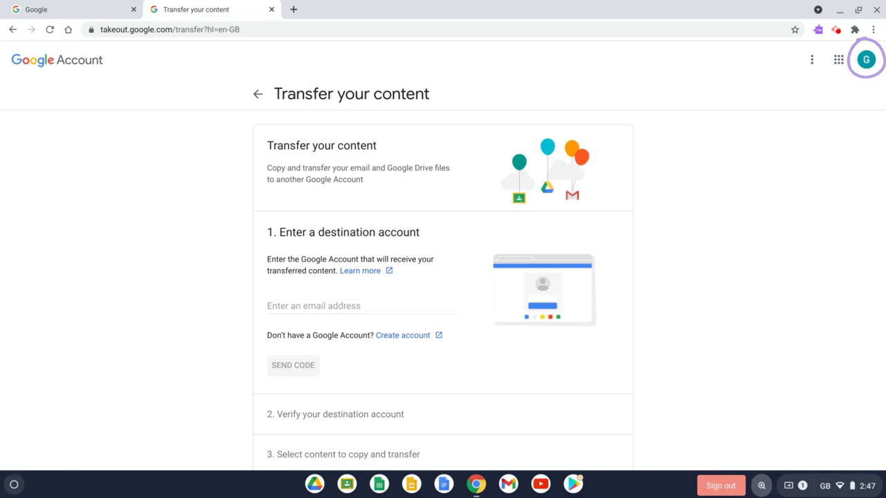
Step: Enter the personal Gmail address as the transfer destination and send it a verification code
scroll(443, 277, down, 1)
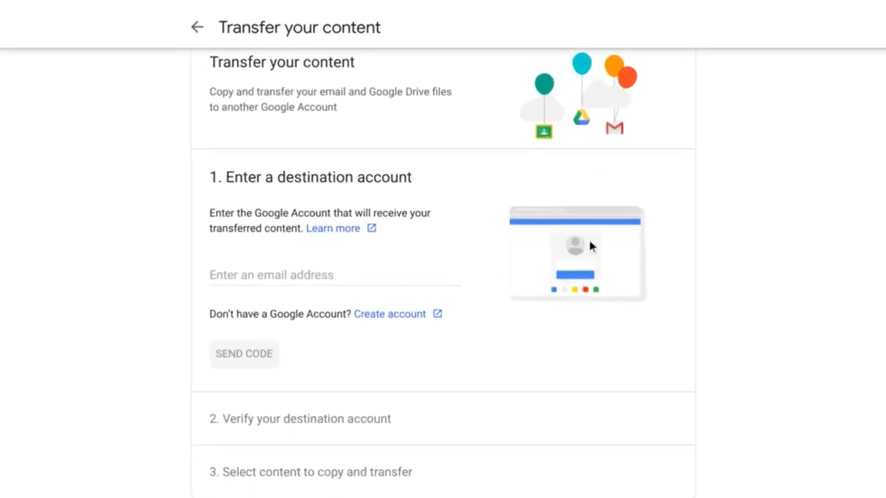
click(229, 272)
click(255, 274)
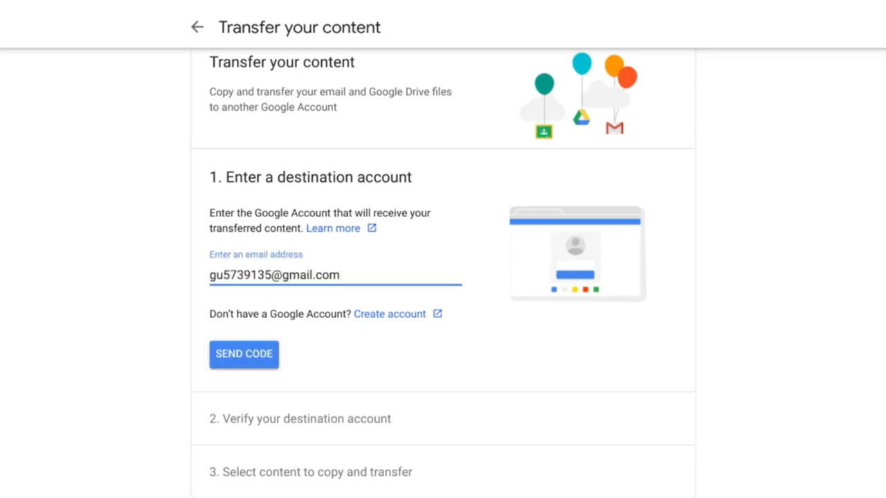
click(274, 354)
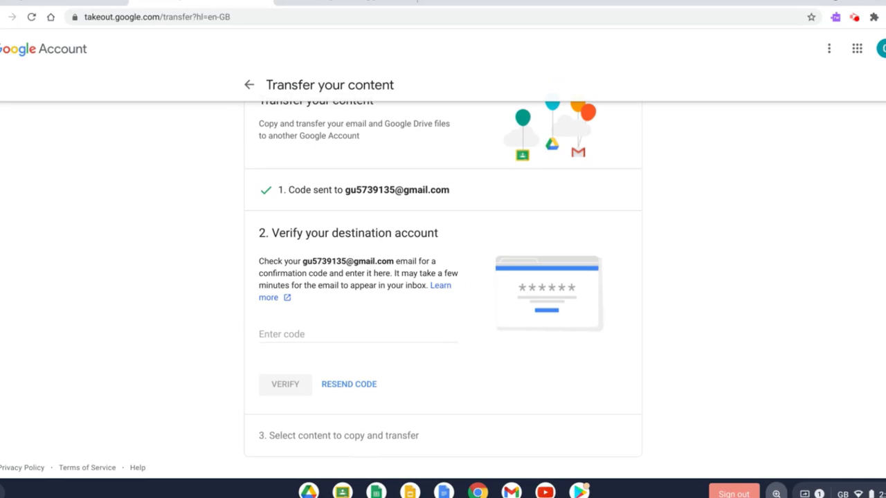
Step: In Gmail, open the Verifying your account email and select the displayed confirmation code
click(372, 7)
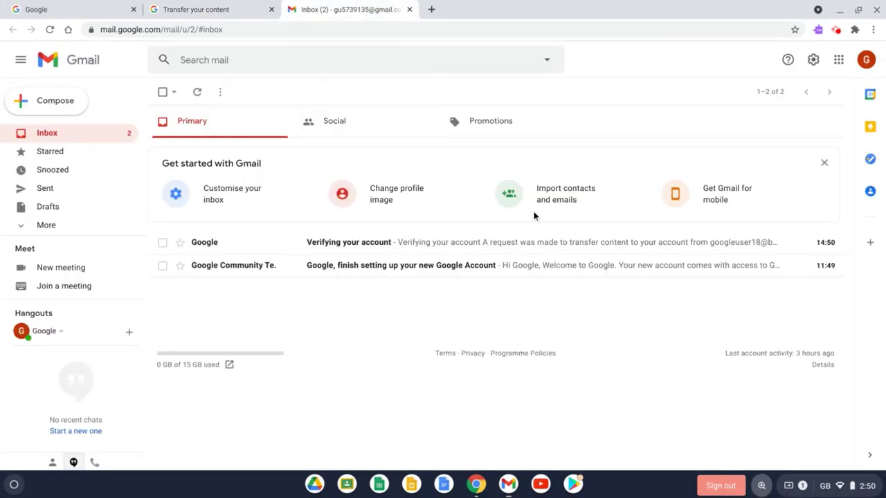
click(392, 252)
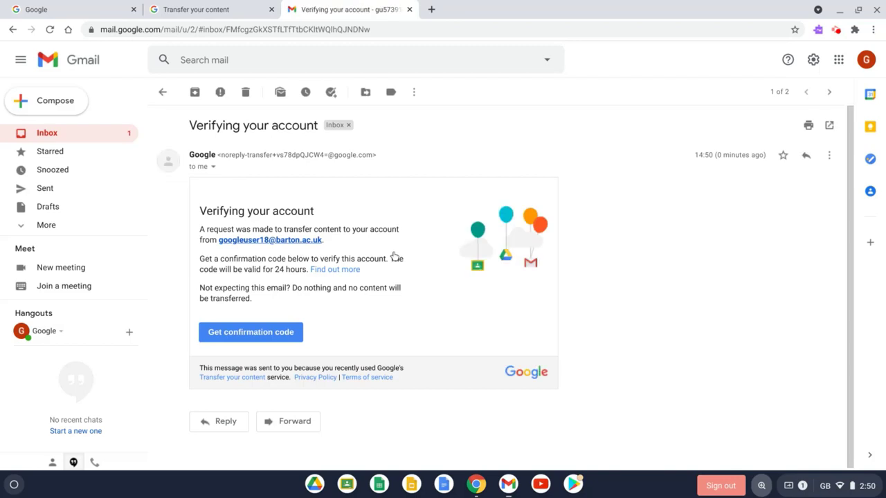
click(249, 334)
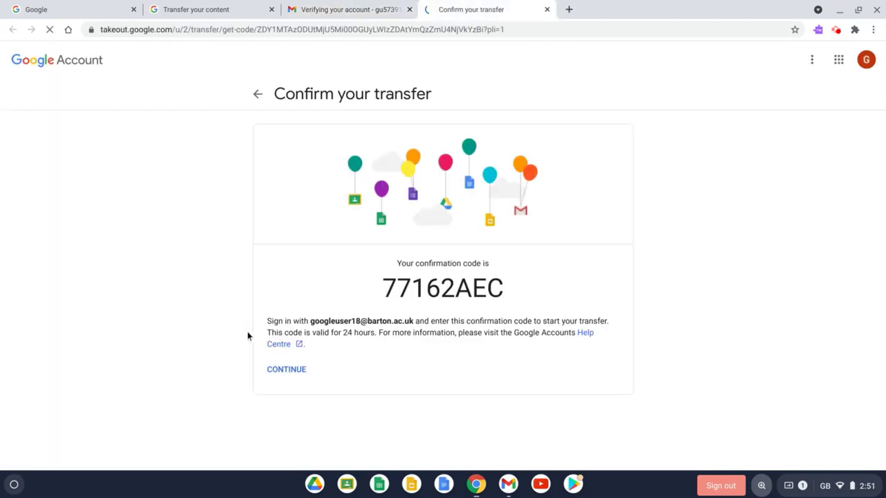
double_click(441, 287)
key(ctrl+c)
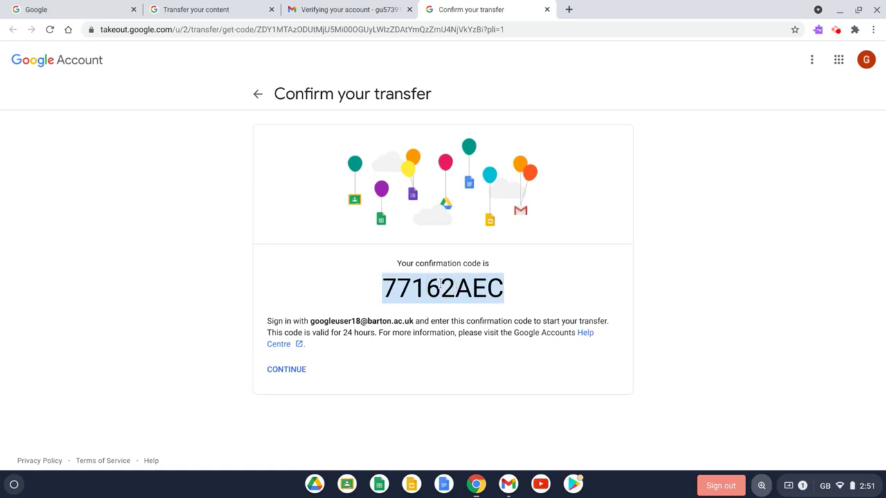
Step: Paste the confirmation code on the transfer page and verify the destination account
click(200, 9)
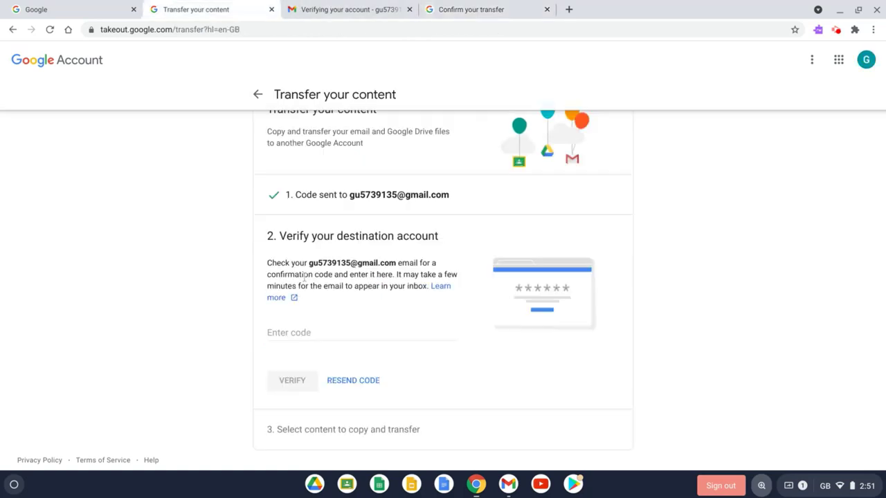
click(278, 332)
key(ctrl+v)
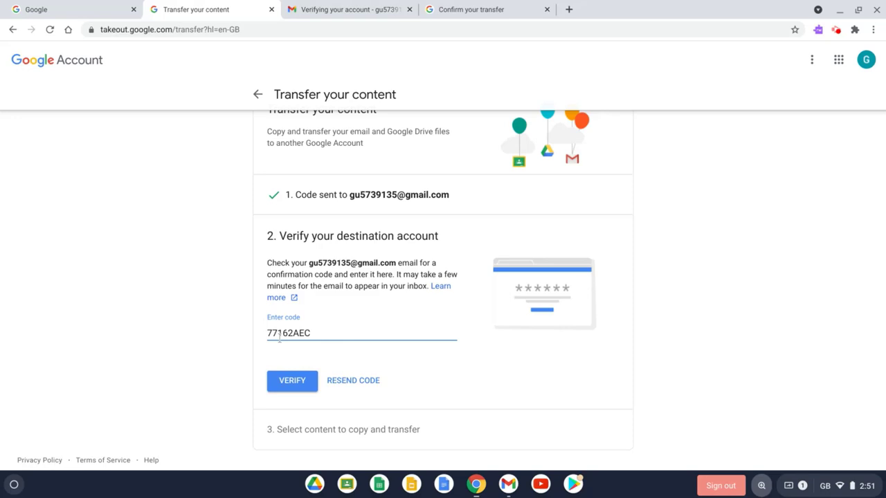
click(288, 381)
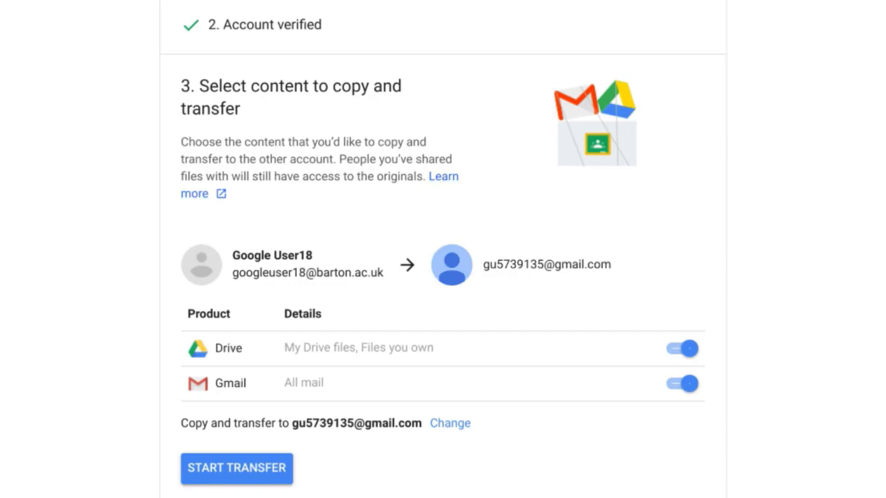
Step: Start the Drive and Gmail transfer, confirming identity with the account password
click(223, 475)
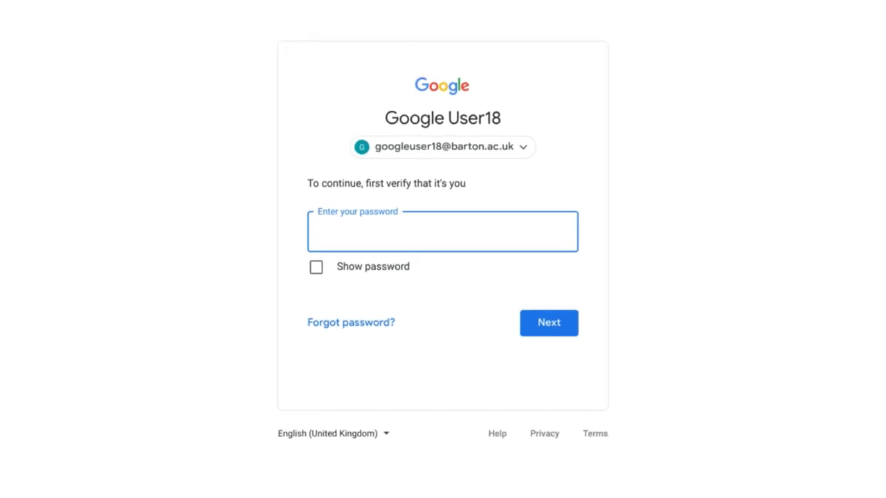
text(•••••••)
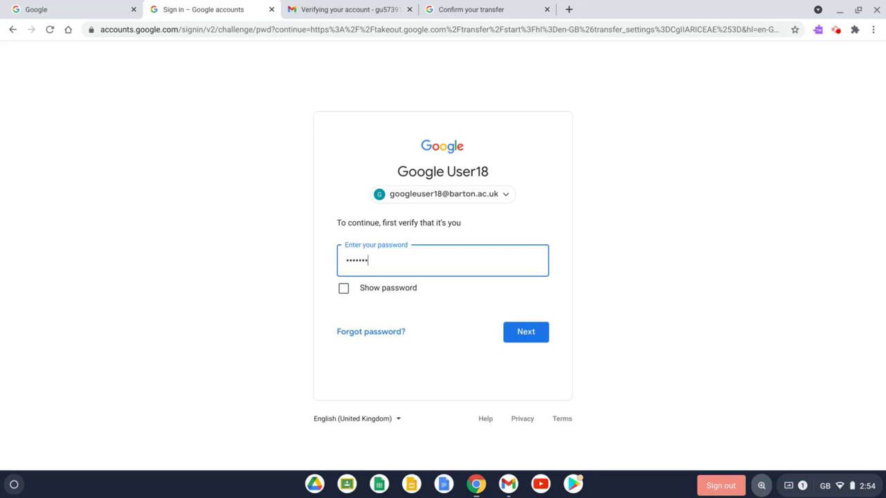
key(Return)
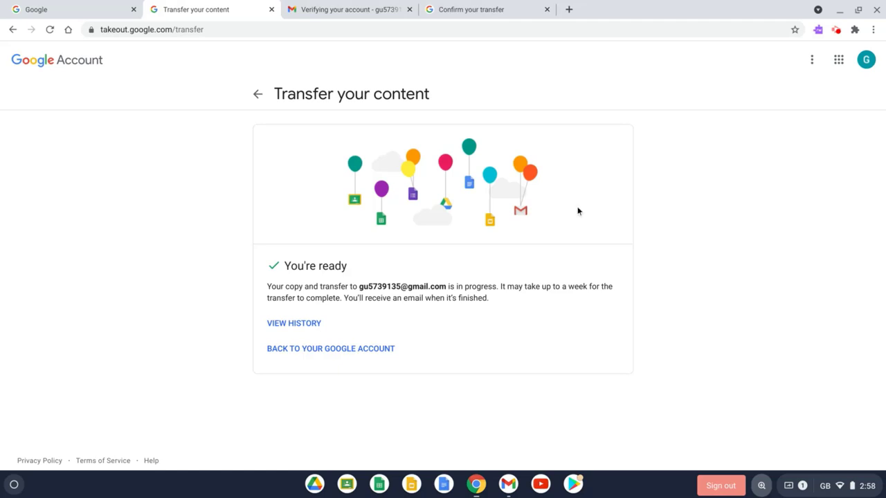
Step: Load takeout.google.com in a new Chrome tab
click(575, 10)
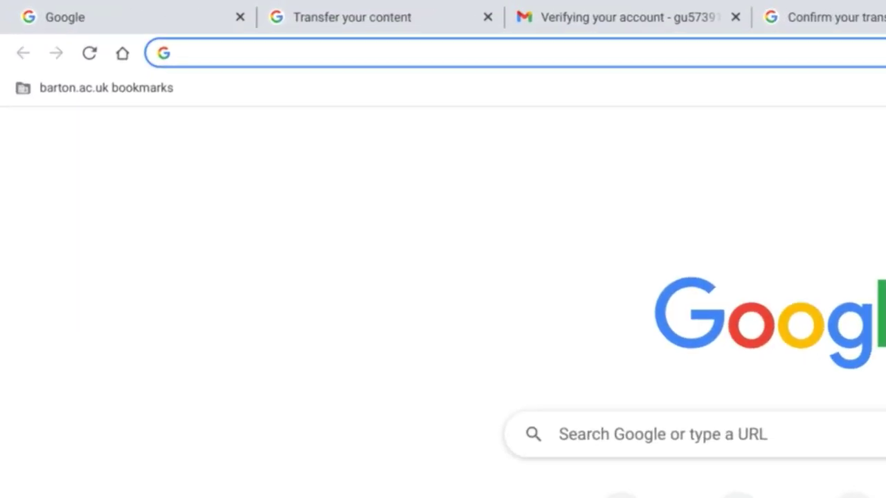
text(take)
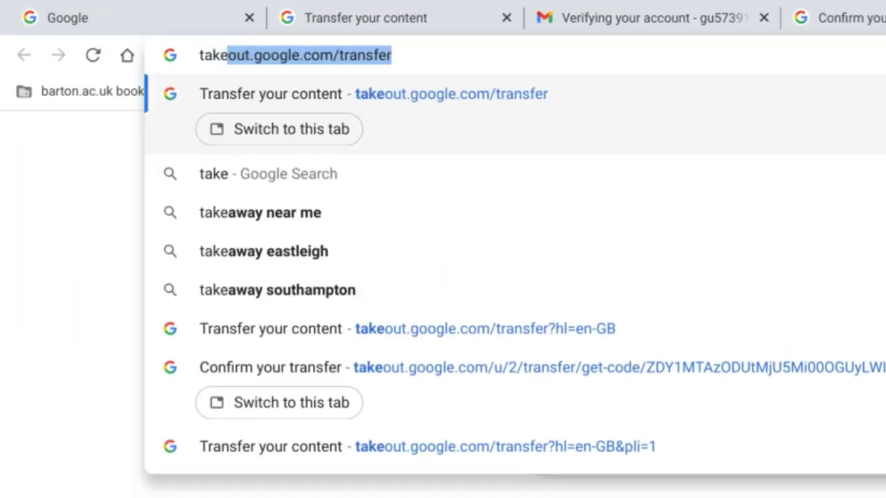
text(out.google.co)
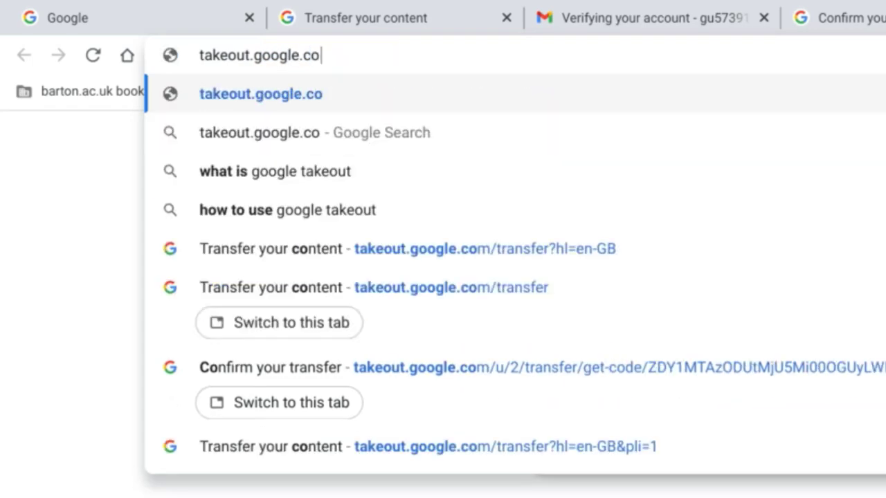
text(m)
key(Return)
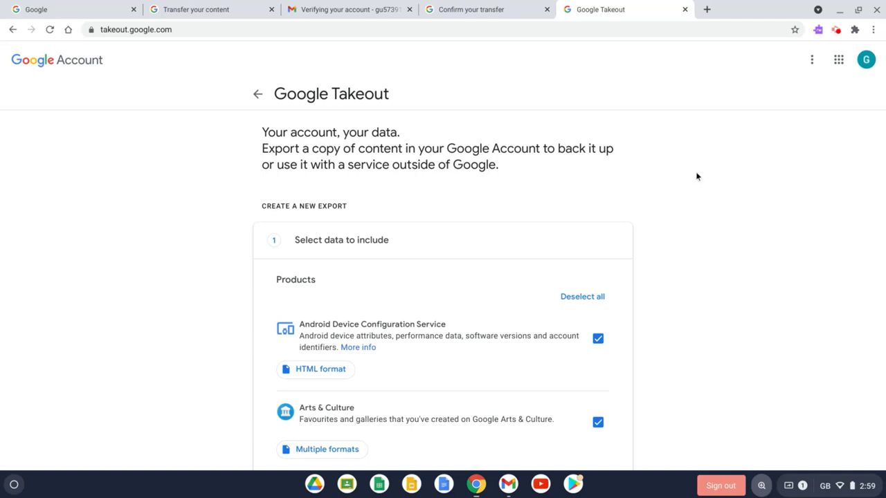
Step: Scroll through the Takeout product list and untick Drive
scroll(697, 176, down, 3)
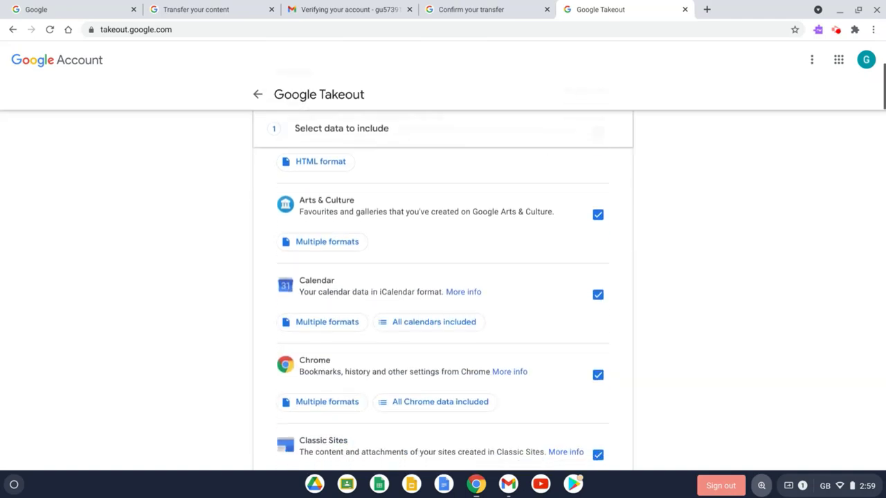
scroll(443, 309, down, 1)
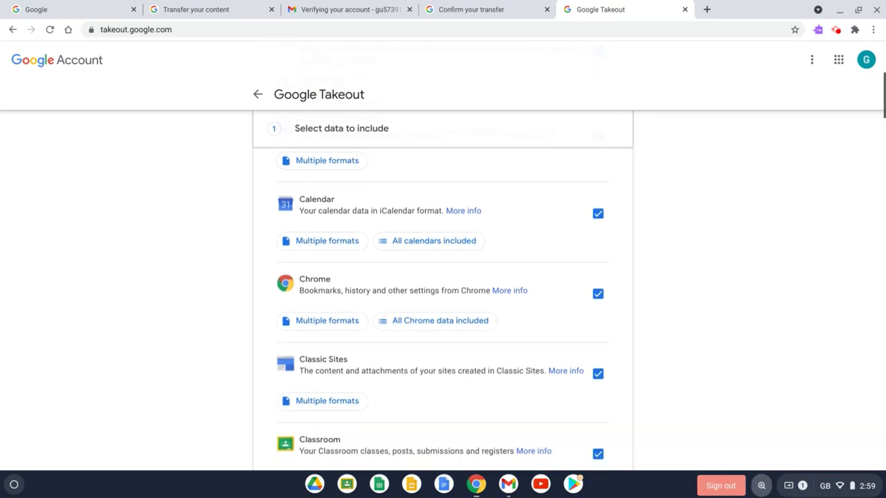
scroll(443, 308, down, 1)
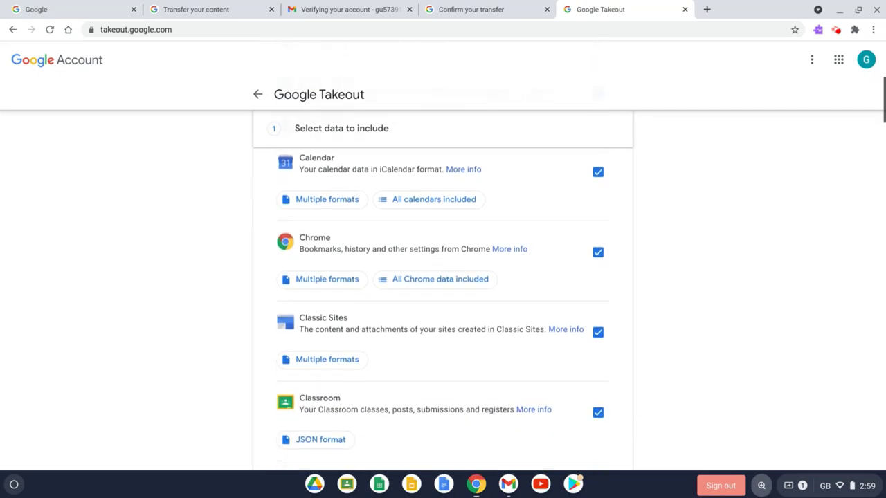
scroll(443, 309, down, 1)
scroll(443, 309, down, 1)
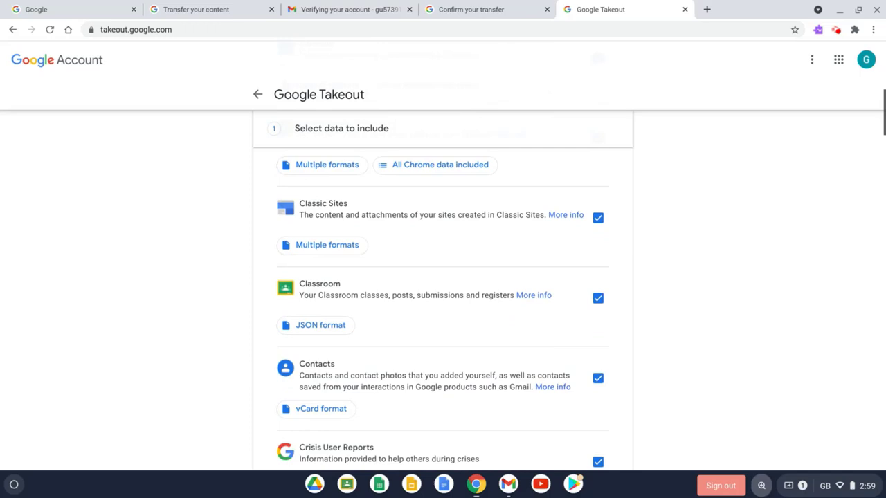
scroll(443, 309, down, 1)
scroll(443, 309, down, 1)
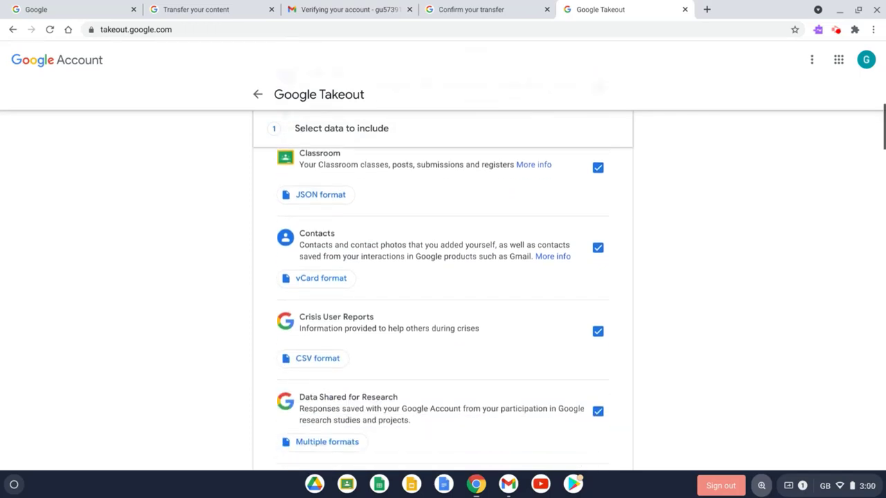
scroll(443, 309, down, 1)
scroll(443, 309, down, 2)
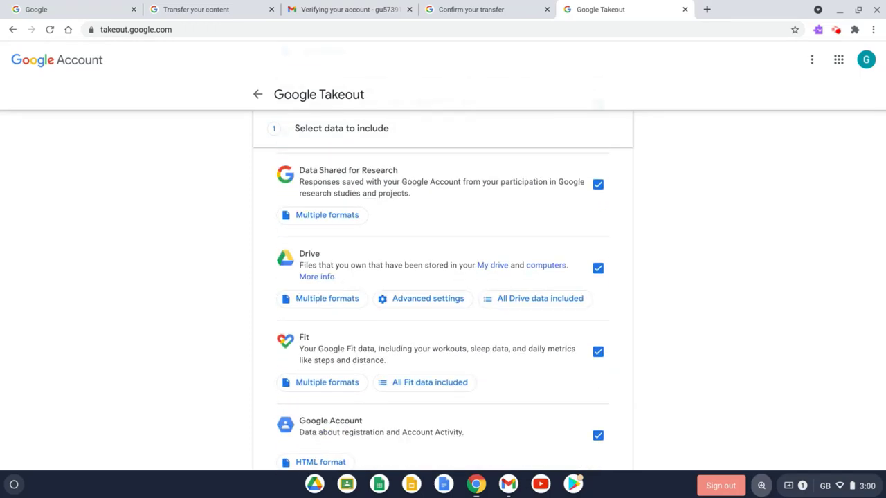
scroll(443, 309, down, 6)
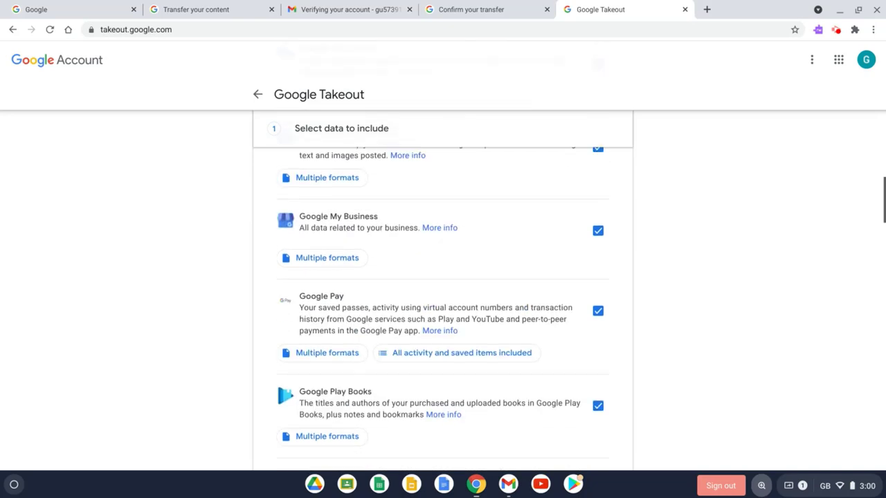
scroll(442, 308, up, 6)
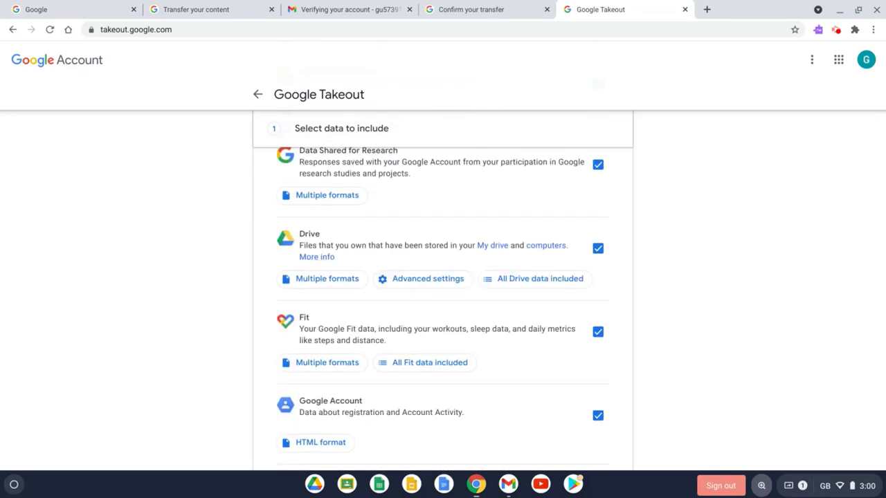
click(598, 248)
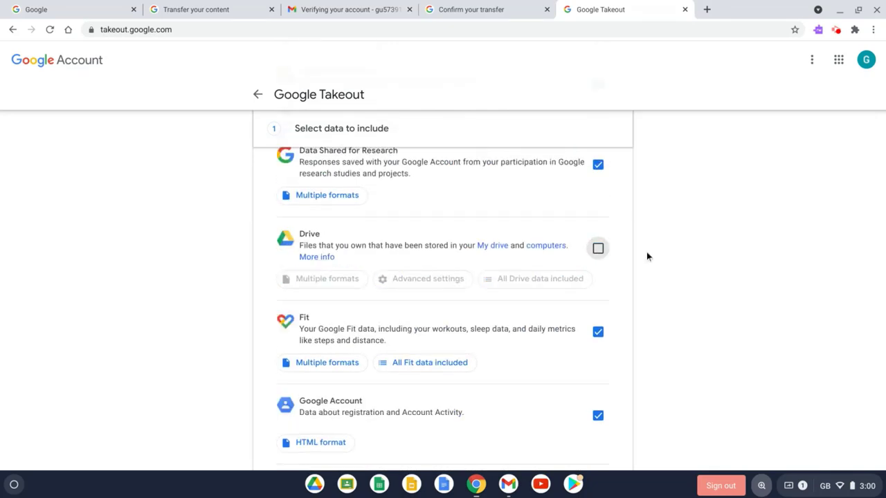
Step: Untick Mail and scroll down to the bottom of the product list
scroll(661, 253, down, 10)
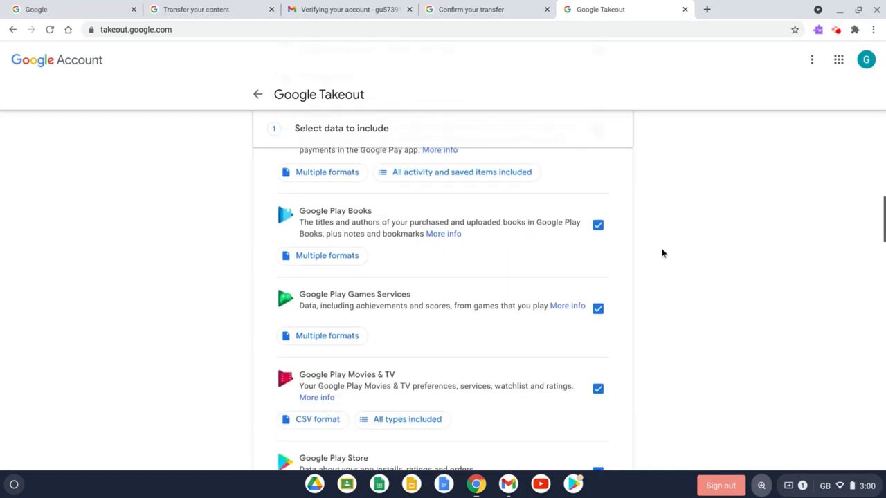
scroll(598, 263, down, 8)
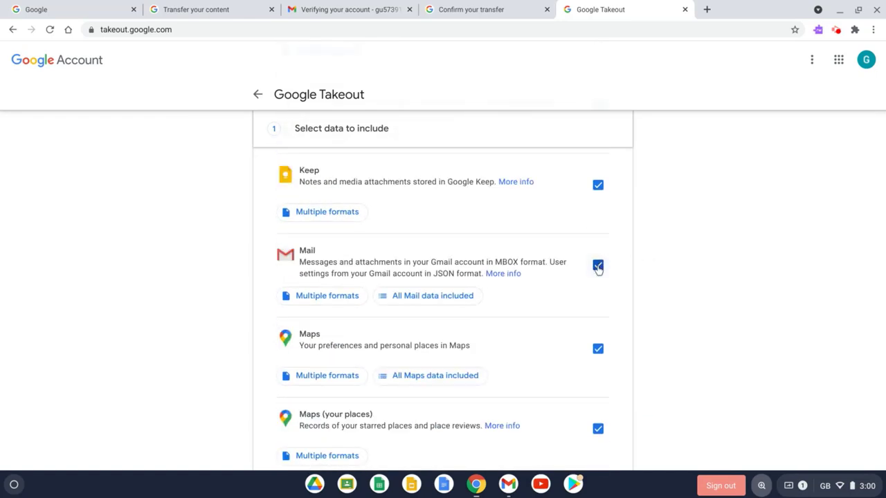
click(597, 266)
scroll(678, 263, down, 6)
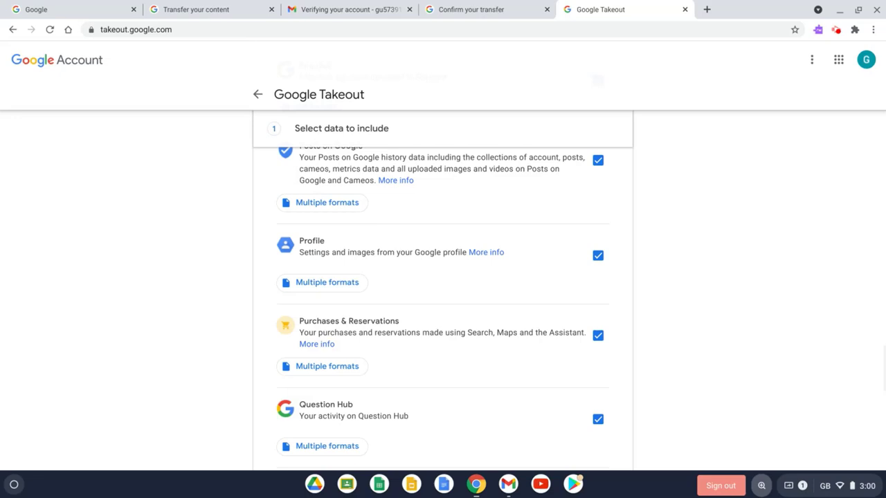
scroll(443, 309, down, 2)
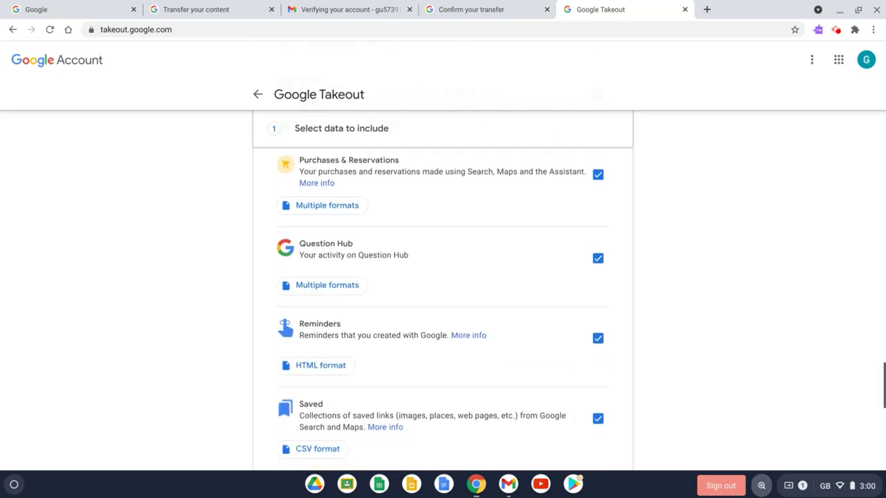
scroll(443, 309, down, 9)
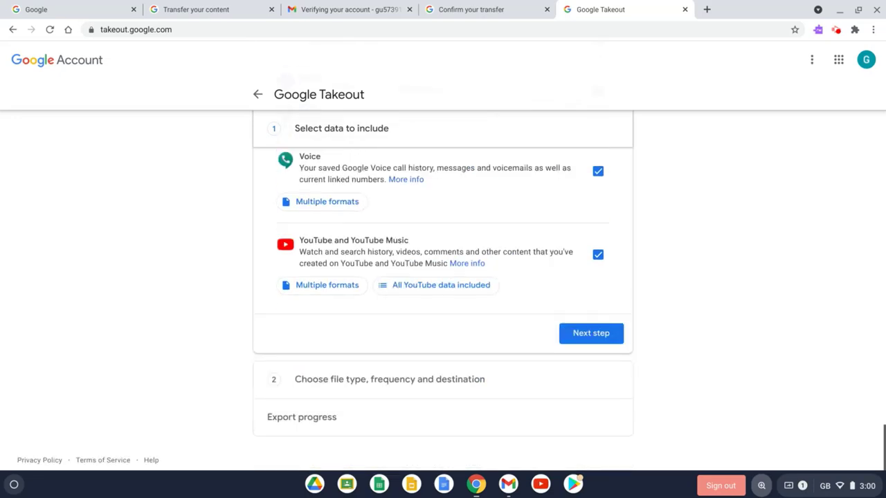
Step: Proceed to step 2 and keep email delivery, export once, .zip format and 2 GB parts
click(589, 334)
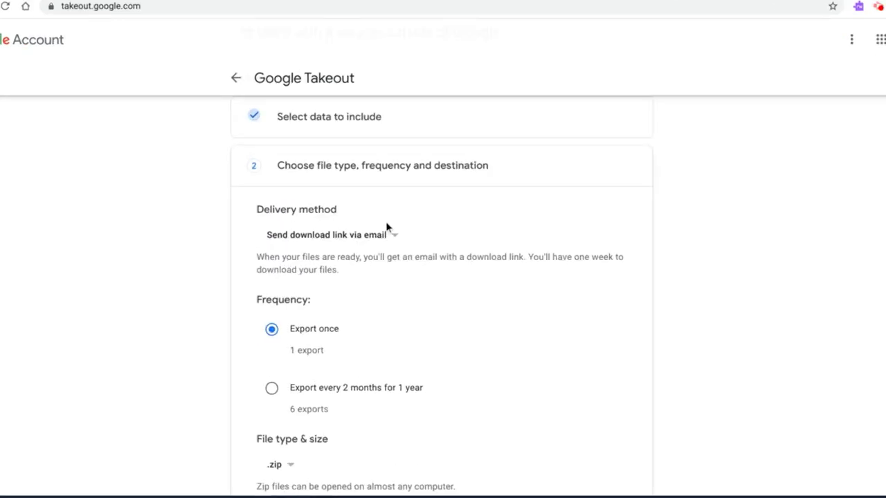
click(344, 235)
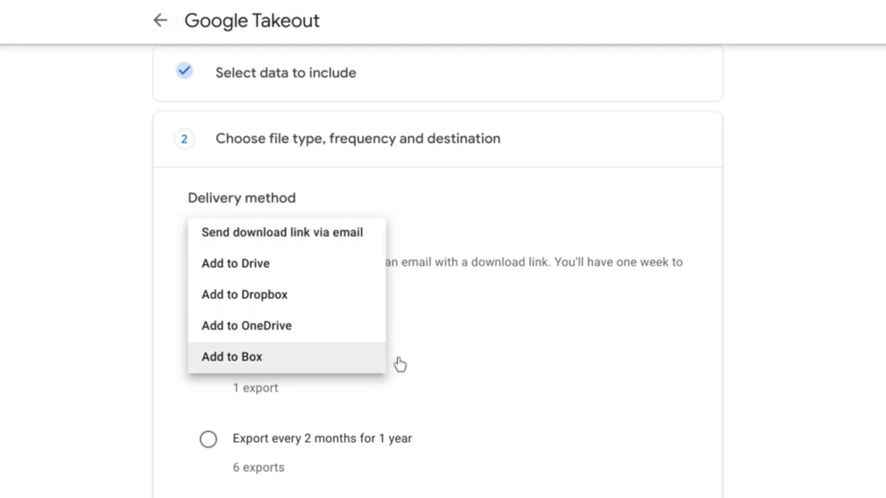
click(271, 232)
scroll(635, 328, down, 3)
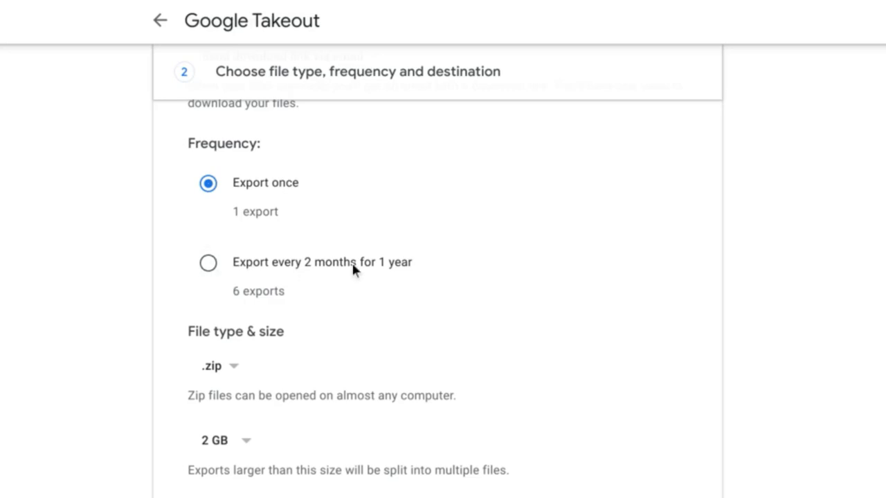
click(224, 369)
click(223, 369)
click(239, 443)
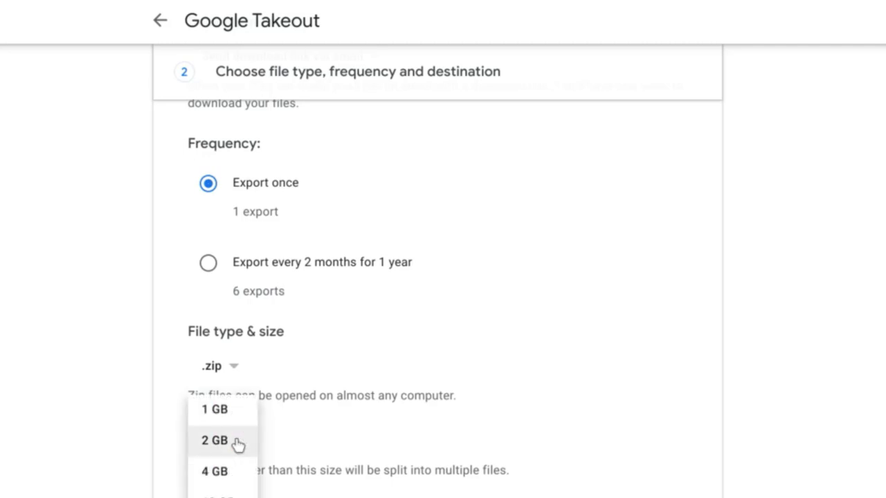
click(237, 444)
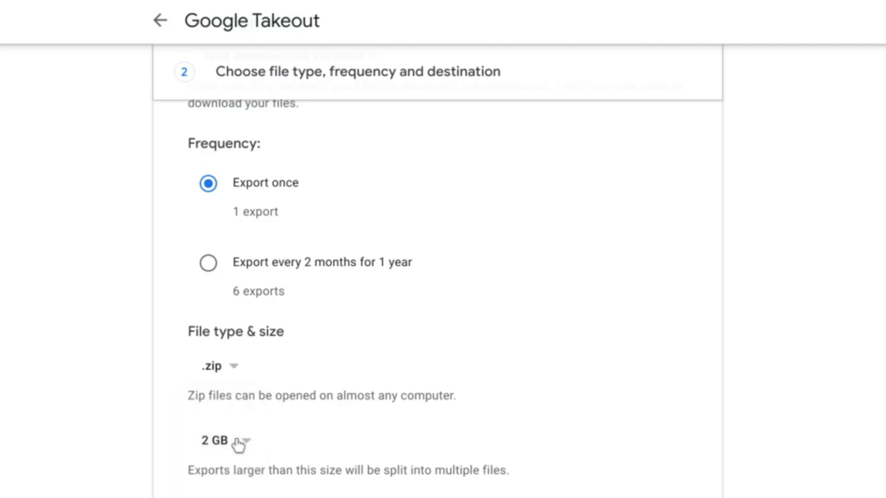
scroll(565, 438, down, 2)
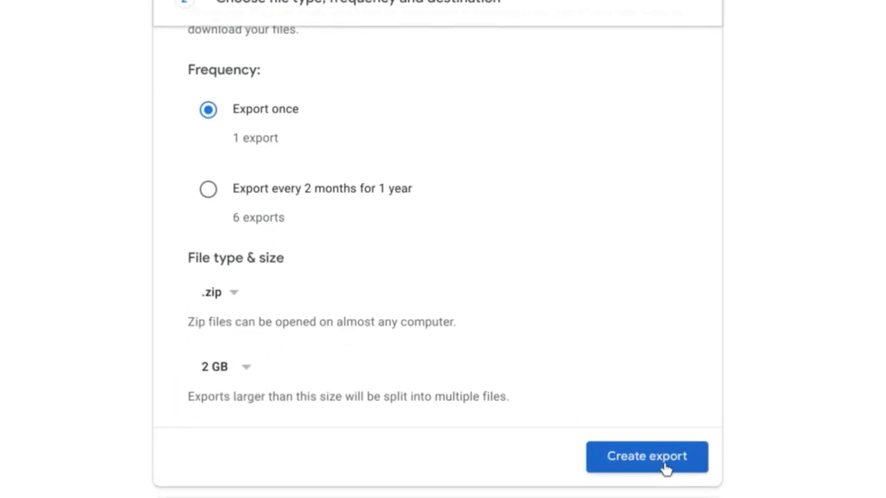
Step: Create the export so the 41-product archive appears under Manage your exports
click(666, 468)
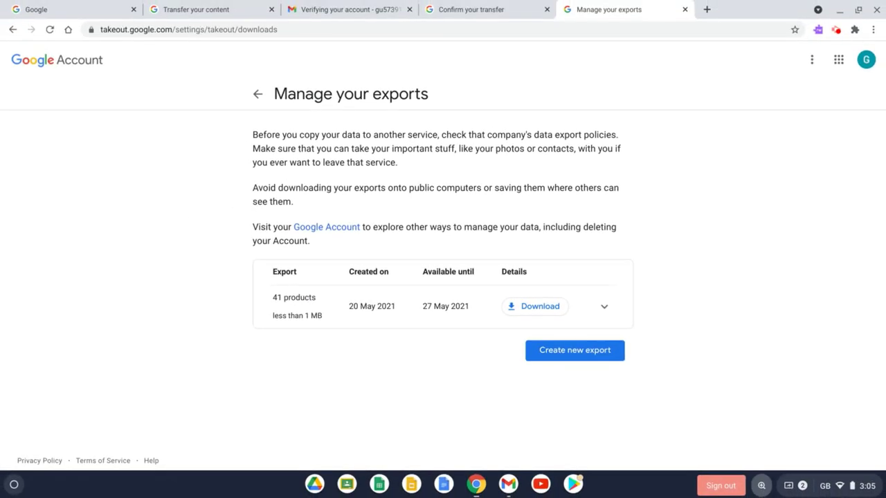